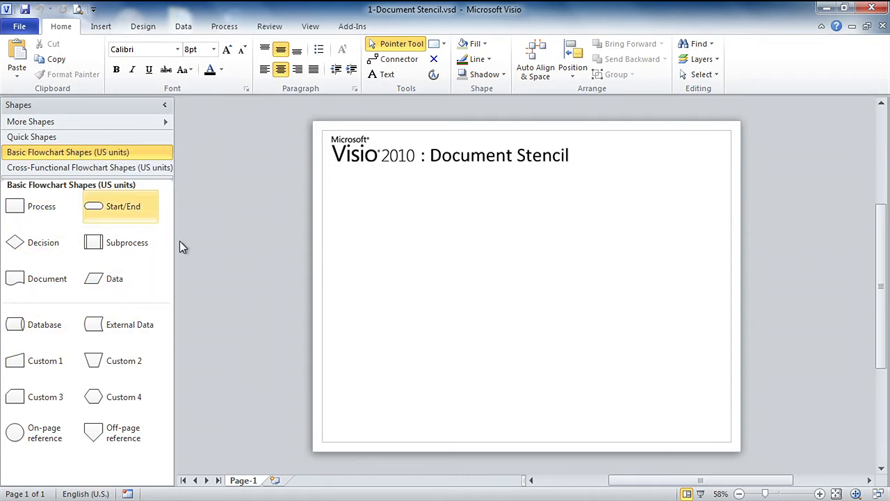
# Show the document stencil and dock it in its own pane on the opposite side of the page from the Shapes window
pyautogui.click(100, 169)
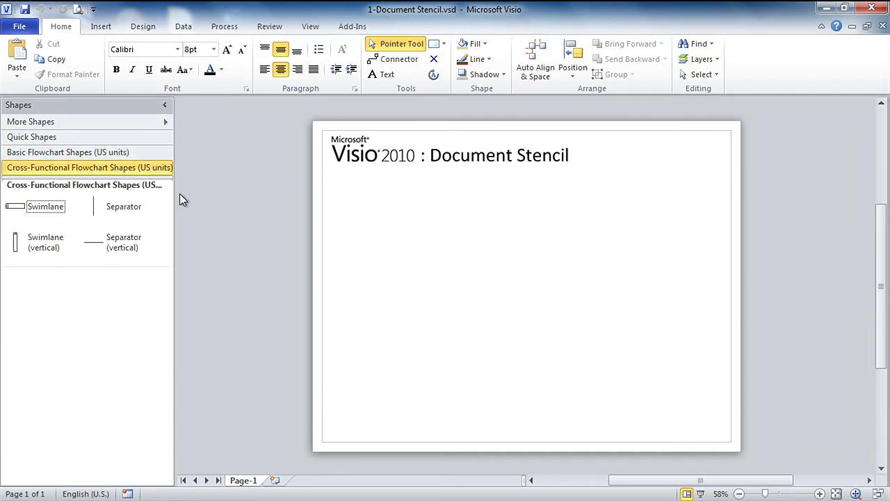
pyautogui.click(82, 152)
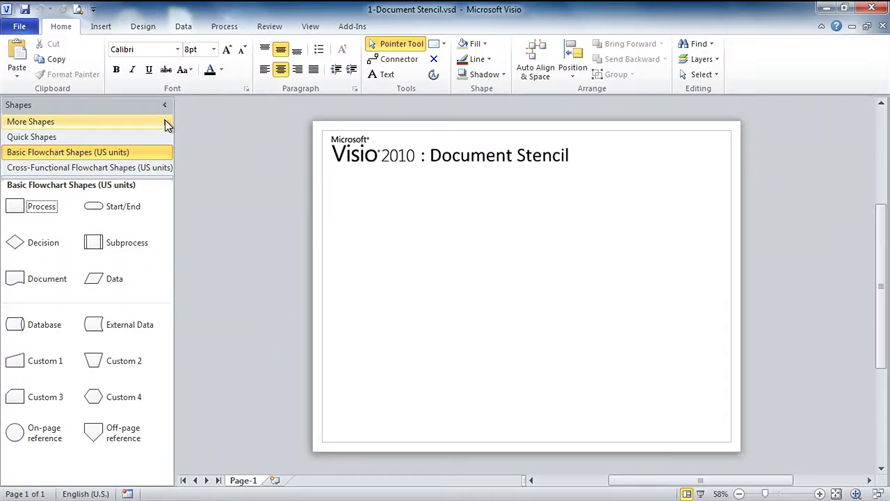
pyautogui.click(167, 124)
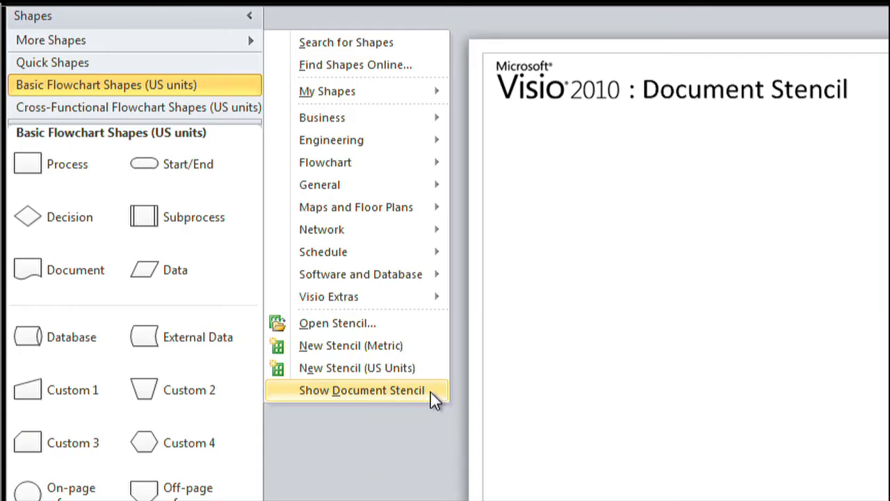
pyautogui.click(430, 391)
pyautogui.moveTo(114, 129); pyautogui.dragTo(857, 179)
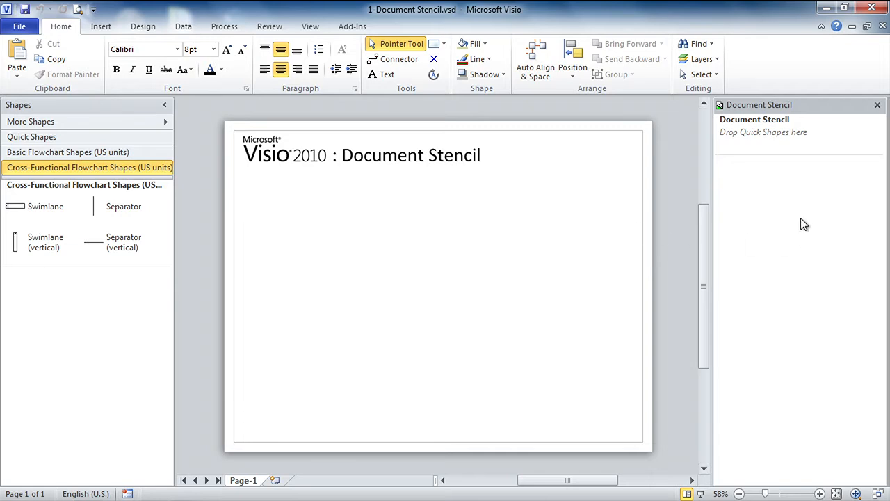
# Place a Process shape and a Start/End shape from the Basic Flowchart Shapes stencil side by side below the page title
pyautogui.click(471, 223)
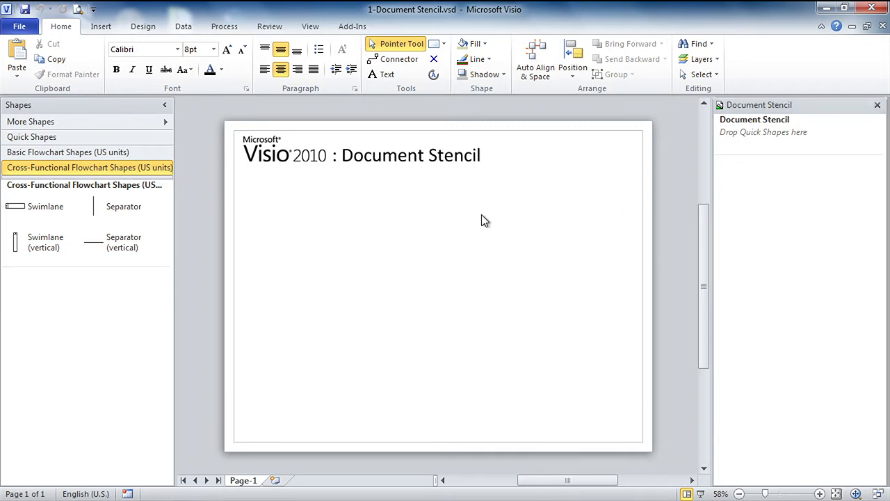
pyautogui.click(843, 201)
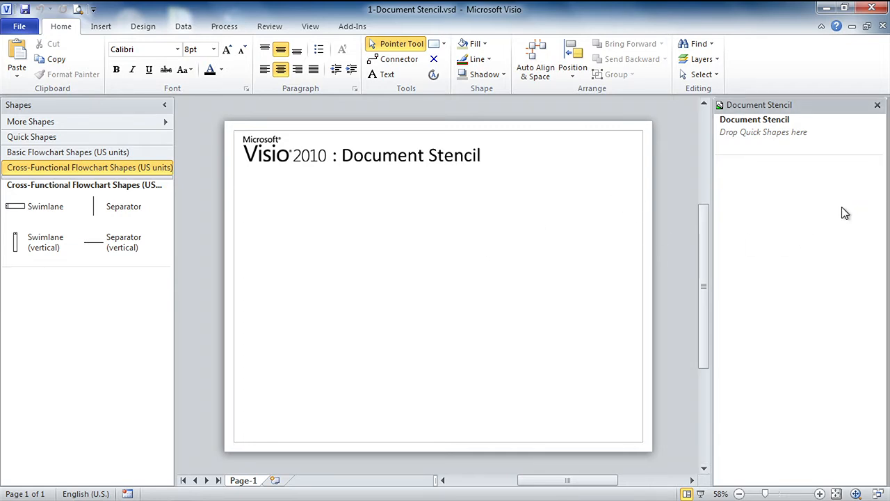
pyautogui.click(96, 154)
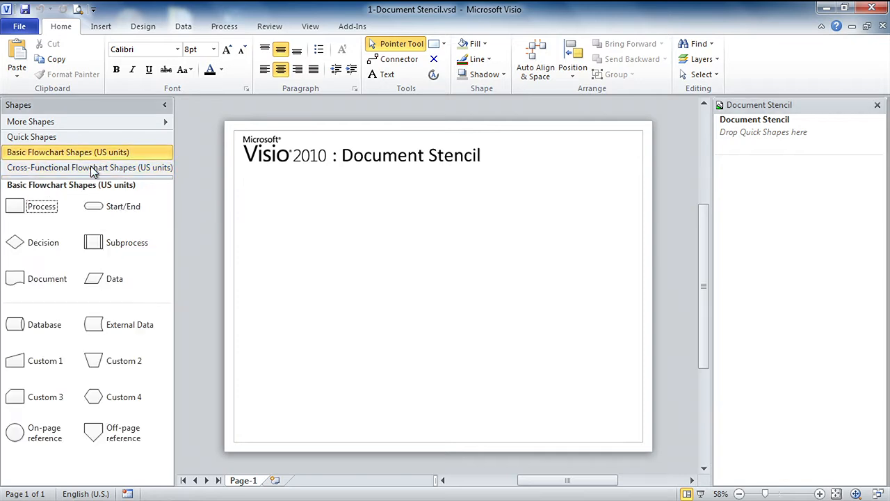
pyautogui.moveTo(13, 208); pyautogui.dragTo(295, 234)
pyautogui.moveTo(98, 209); pyautogui.dragTo(373, 224)
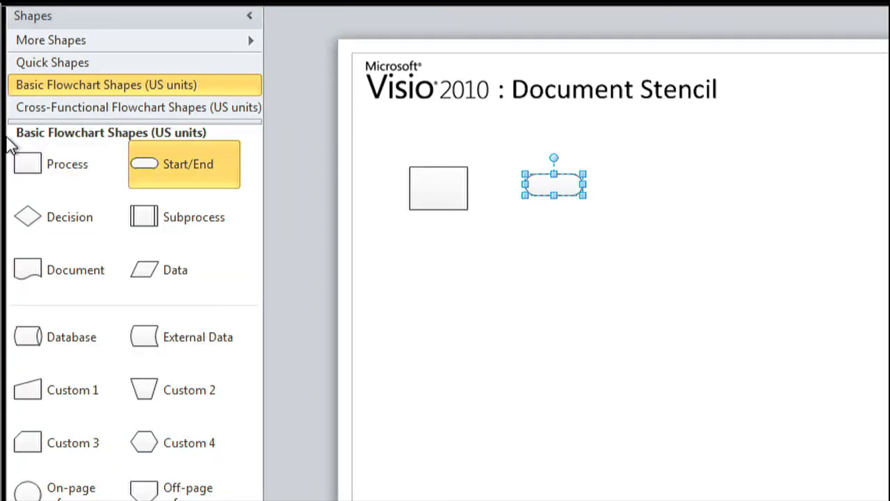
# Add two more Process shapes stacked below the first one and compare the Process instances with their master in the document stencil
pyautogui.moveTo(48, 163); pyautogui.dragTo(444, 258)
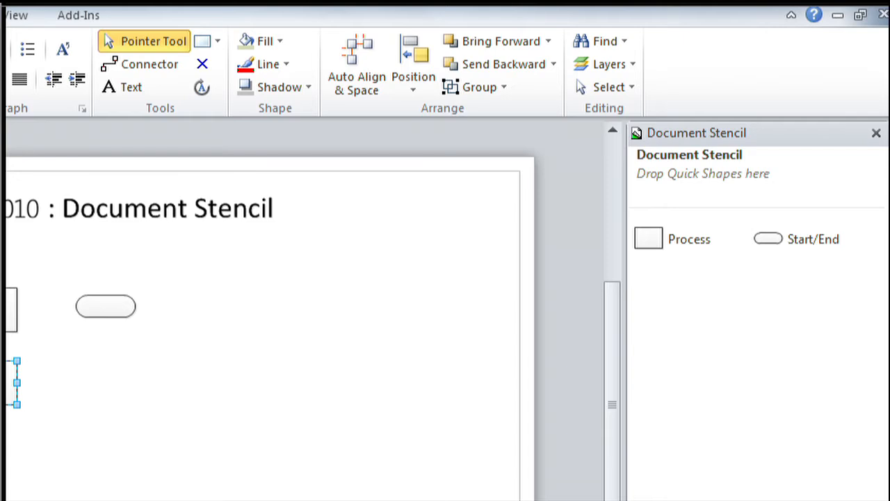
pyautogui.moveTo(2, 463); pyautogui.dragTo(1, 457)
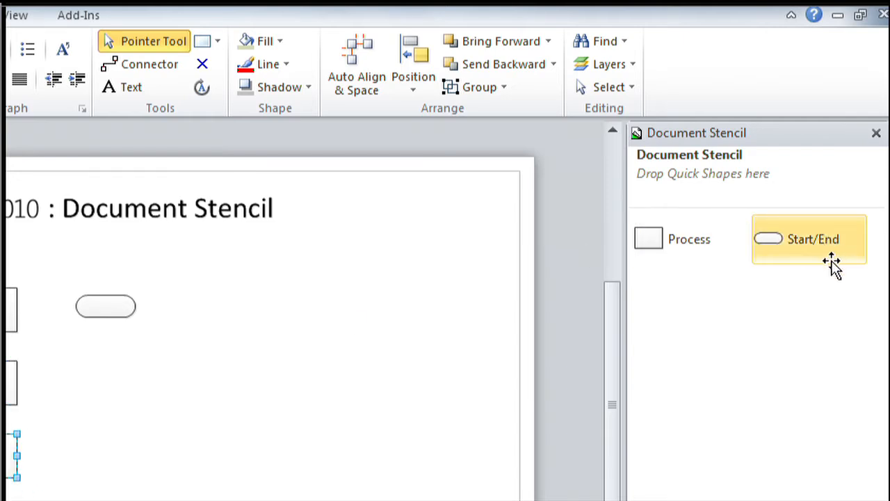
pyautogui.click(5, 315)
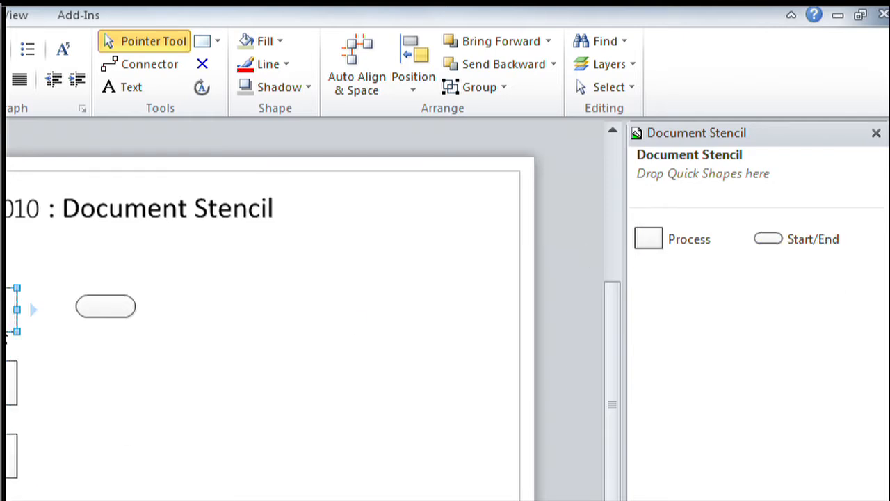
pyautogui.click(6, 391)
pyautogui.click(446, 339)
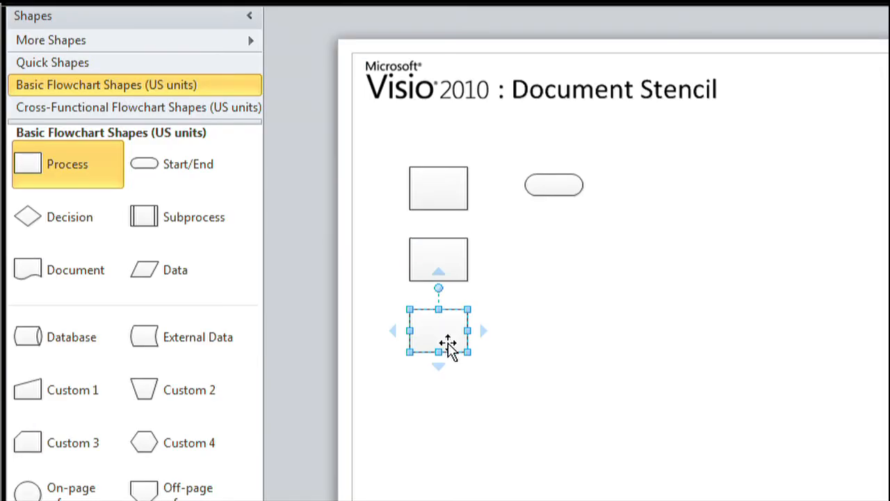
pyautogui.click(742, 180)
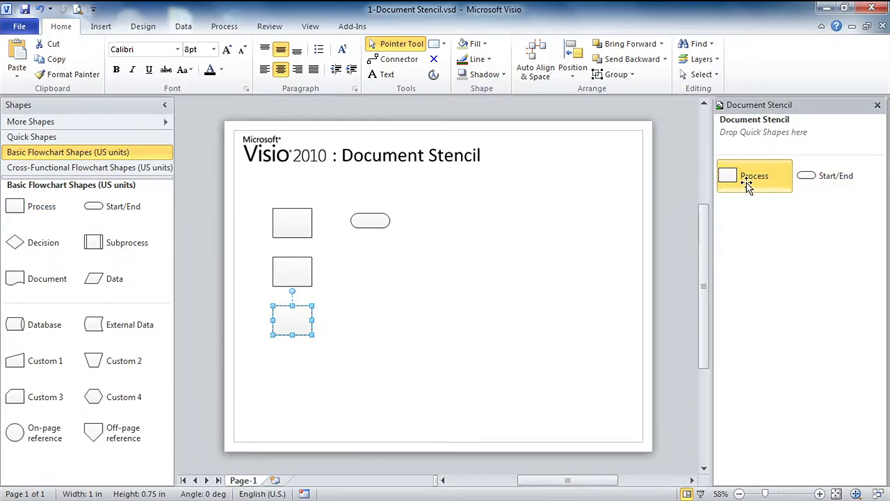
# Place a Subprocess shape and a Data shape in the same row, beyond the Start/End shape
pyautogui.moveTo(94, 242); pyautogui.dragTo(434, 221)
pyautogui.moveTo(97, 278); pyautogui.dragTo(512, 222)
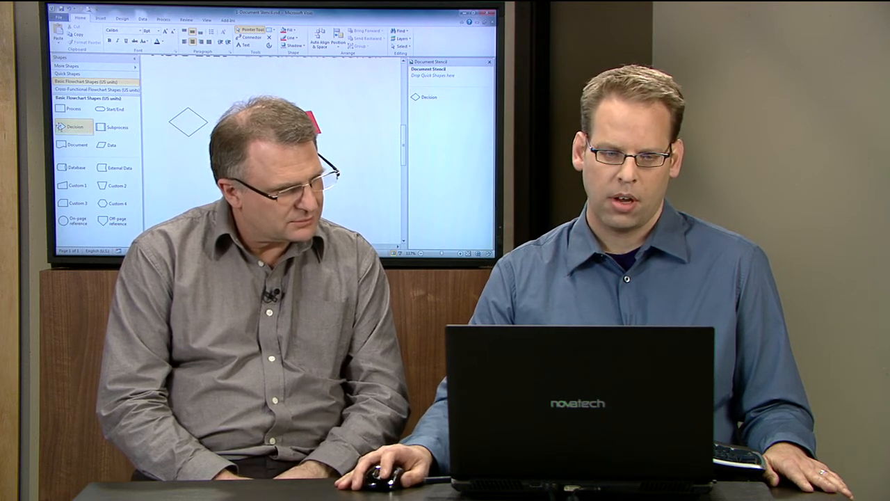
# Open the document stencil's Decision master for editing and add the text "?" to its diamond shape
pyautogui.rightClick(61, 126)
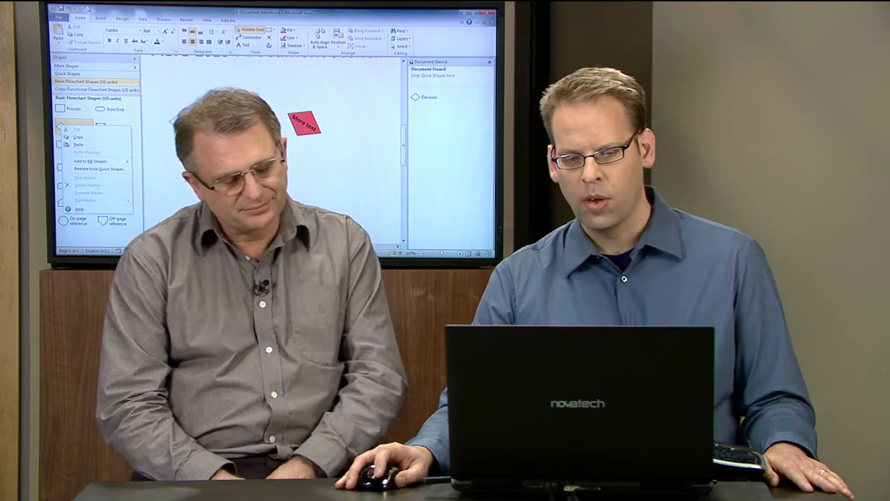
pyautogui.click(235, 338)
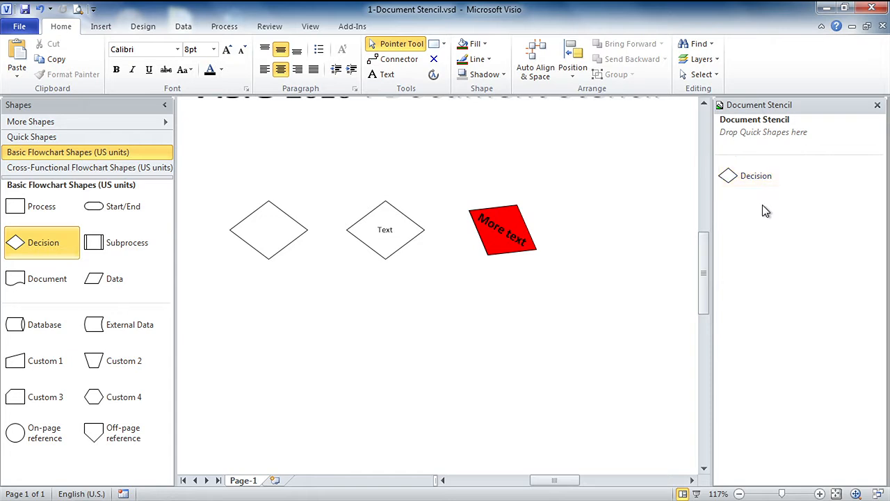
pyautogui.doubleClick(729, 178)
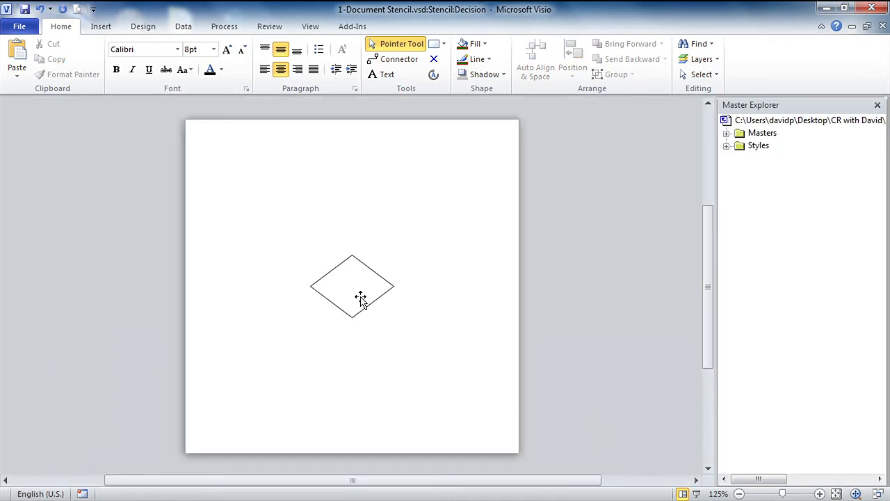
pyautogui.keyDown('ctrl'); pyautogui.keyDown('shift'); pyautogui.click(358, 290); pyautogui.keyUp('shift'); pyautogui.keyUp('ctrl')
pyautogui.click(368, 297)
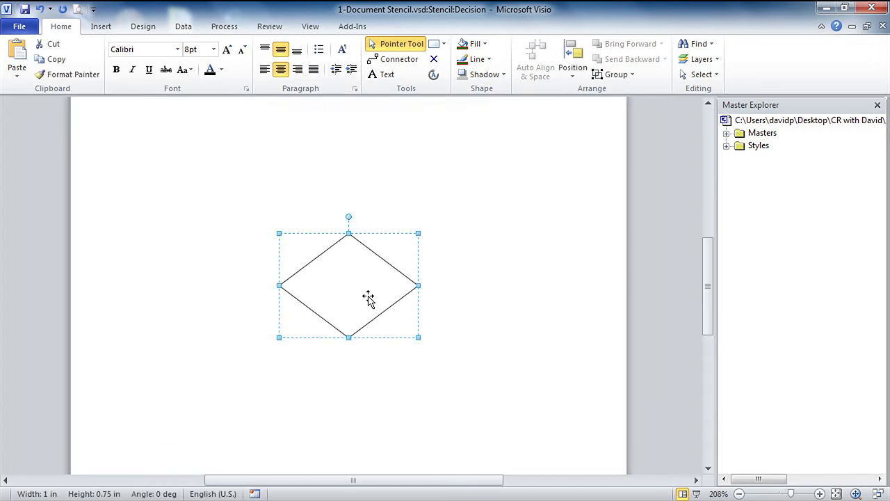
pyautogui.write('?')
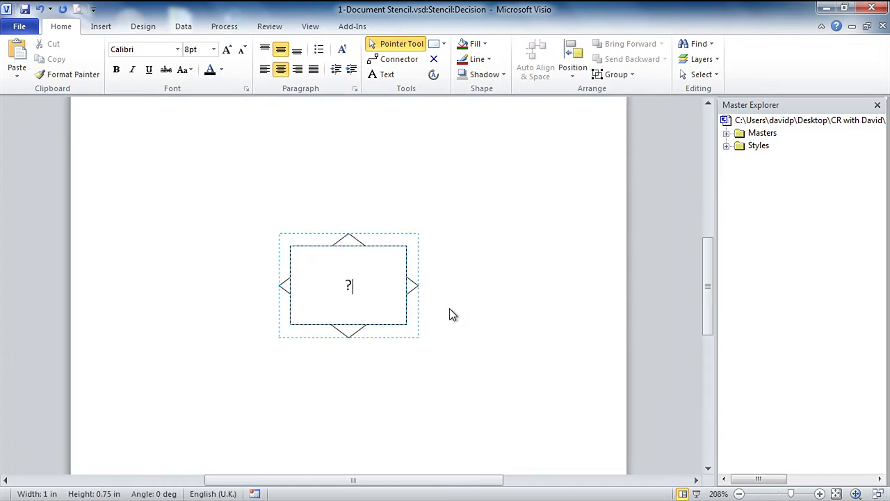
pyautogui.click(450, 306)
# Format the Decision master's diamond with a light green fill and a thick dark green outline
pyautogui.click(374, 286)
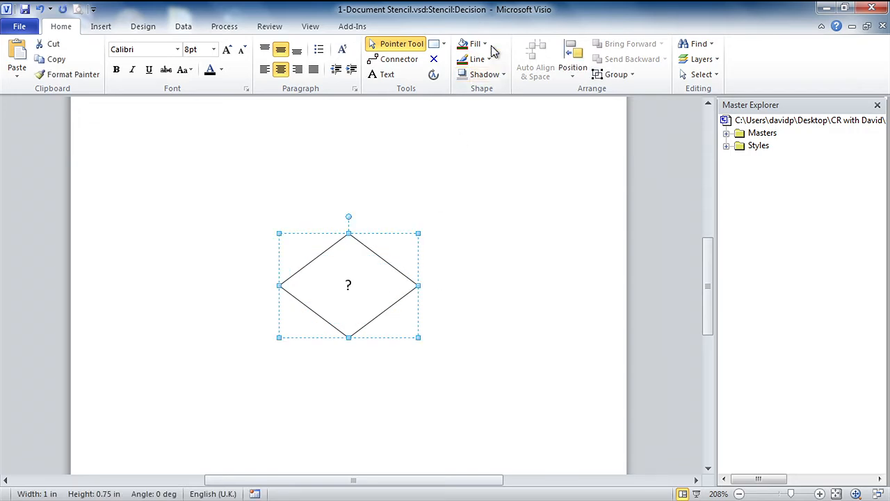
pyautogui.click(486, 46)
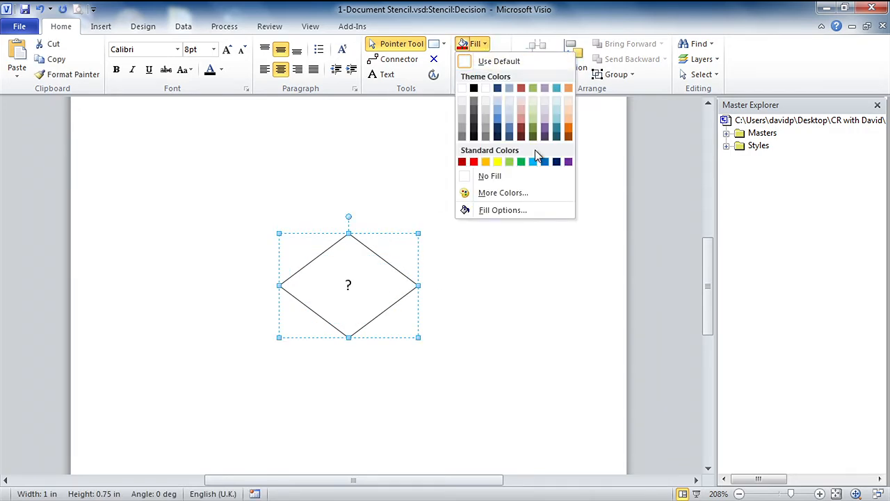
pyautogui.click(533, 110)
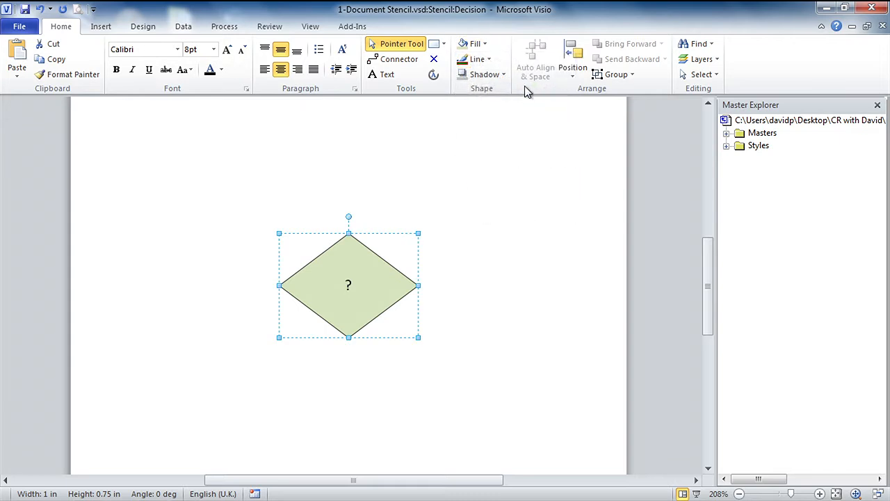
pyautogui.click(479, 59)
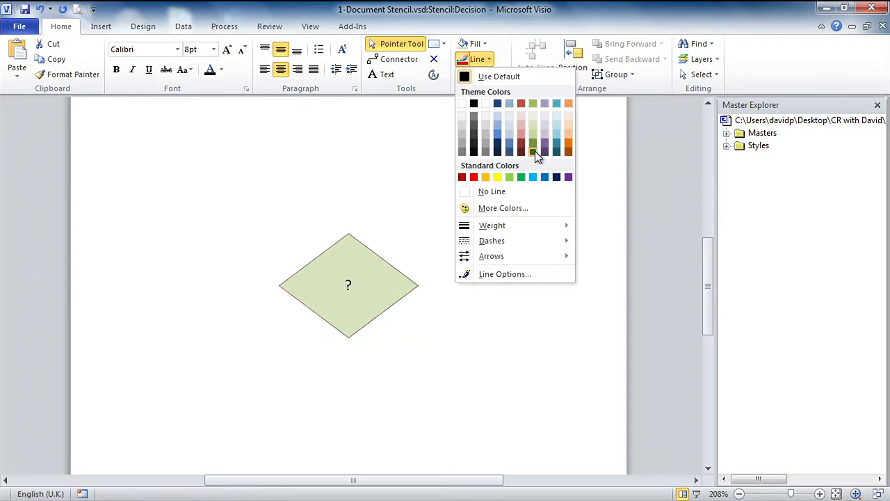
pyautogui.click(534, 151)
pyautogui.click(479, 60)
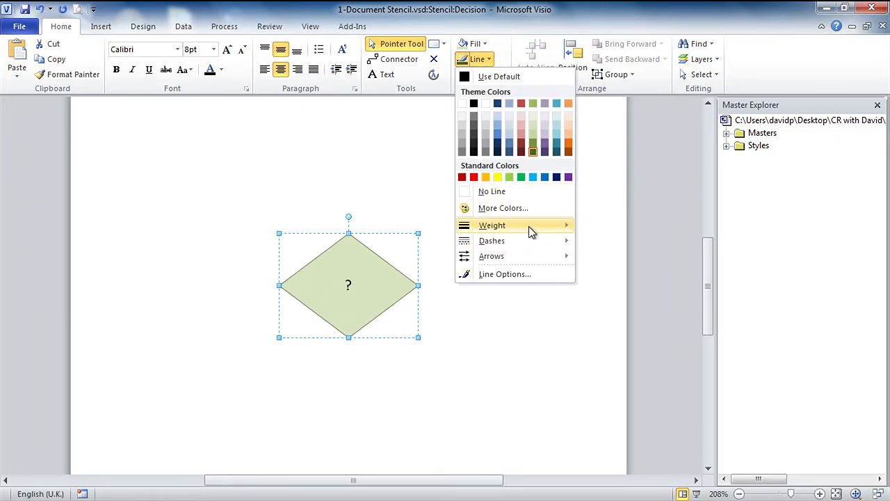
pyautogui.moveTo(529, 226)
pyautogui.click(631, 379)
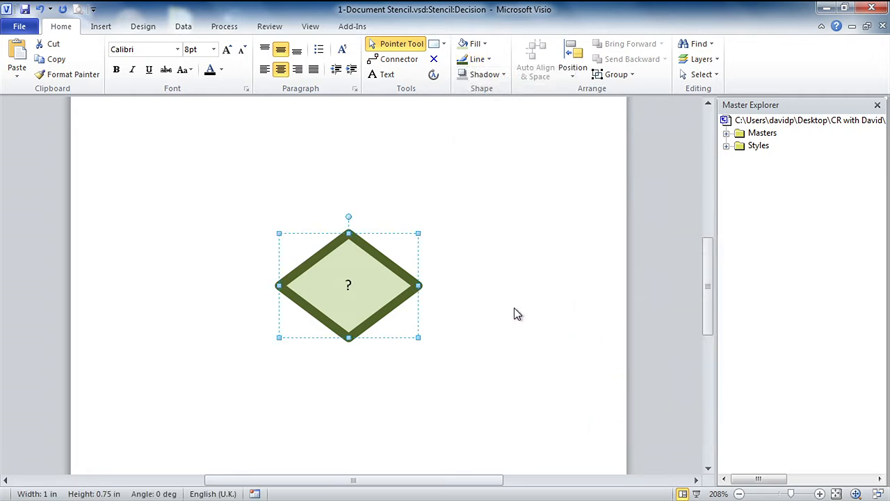
# Rotate the Decision master about 5 degrees, then close its editing window and update all of its instances
pyautogui.moveTo(341, 214); pyautogui.dragTo(339, 183)
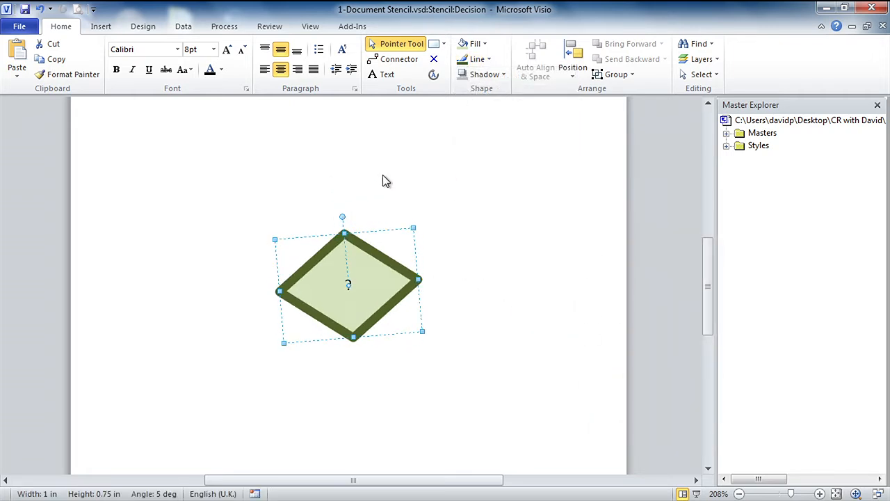
pyautogui.click(610, 141)
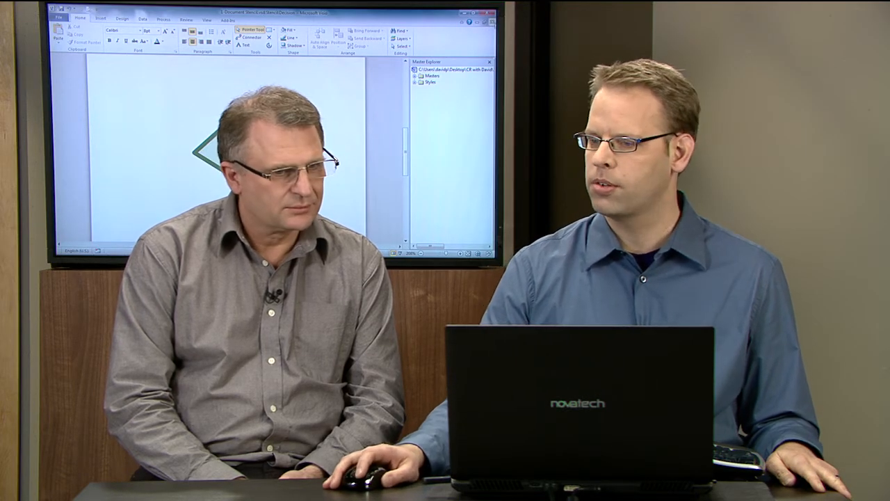
pyautogui.click(493, 22)
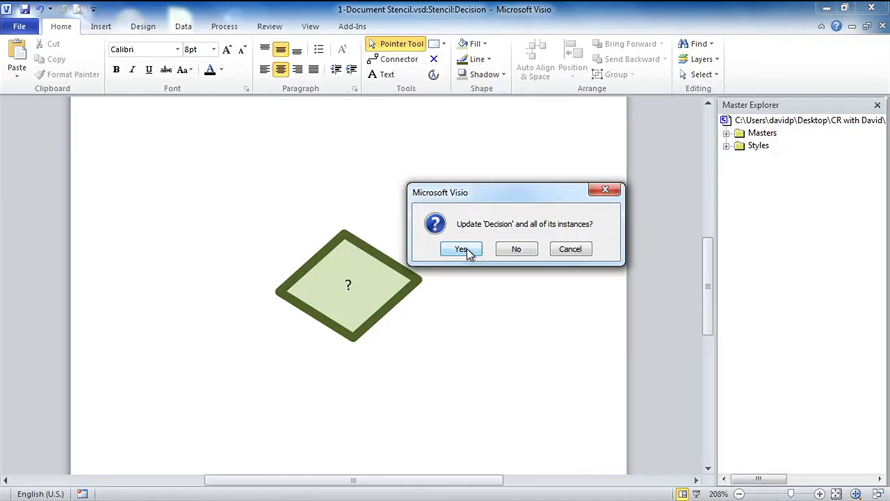
pyautogui.click(467, 248)
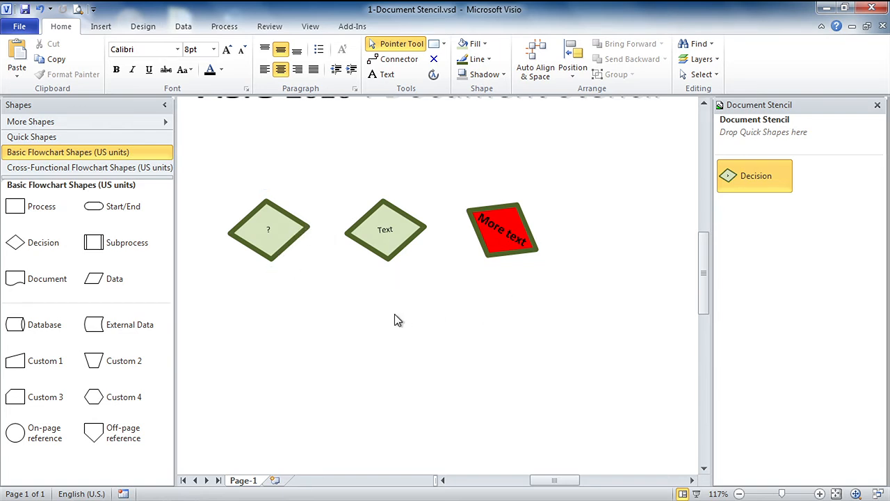
# Examine the "?", "Text" and "More text" Decision shapes to compare which master changes each instance inherited
pyautogui.keyDown('ctrl'); pyautogui.keyDown('shift'); pyautogui.click(263, 234); pyautogui.keyUp('shift'); pyautogui.keyUp('ctrl')
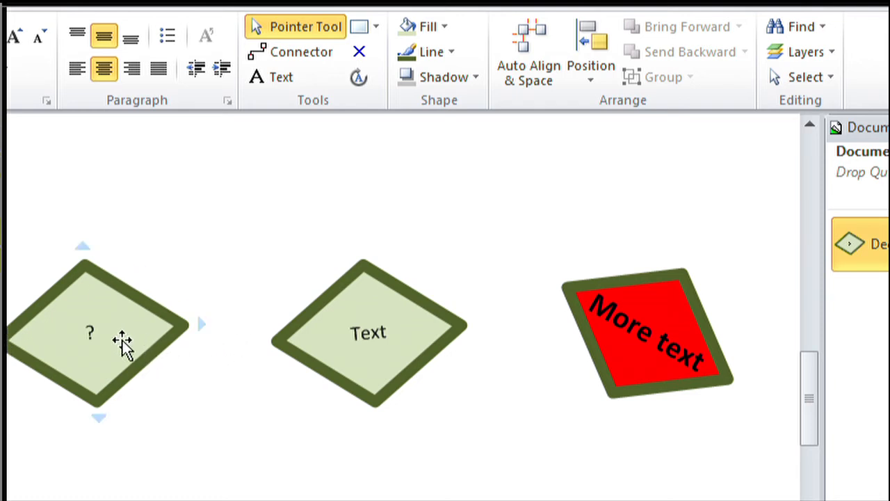
pyautogui.click(388, 380)
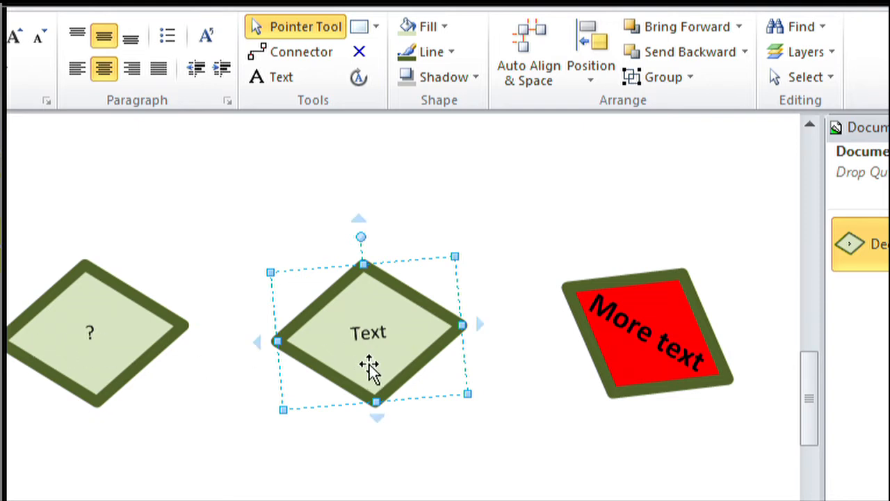
pyautogui.click(567, 467)
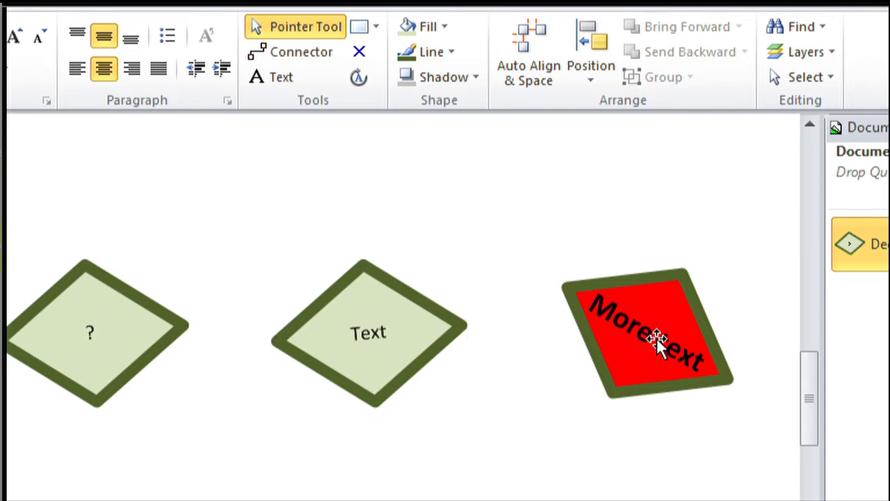
pyautogui.click(659, 351)
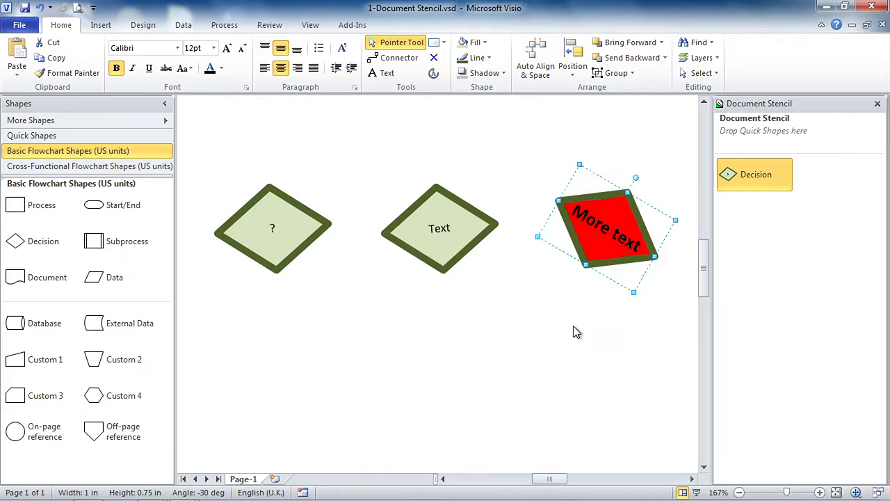
pyautogui.click(575, 325)
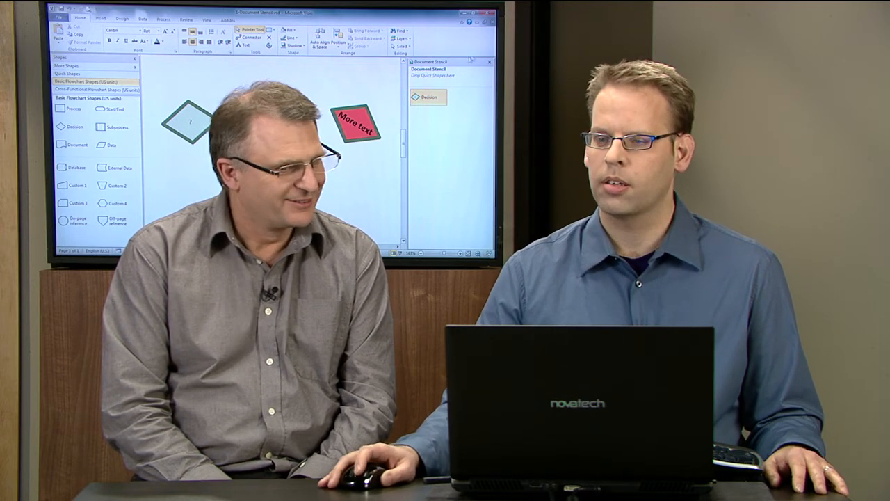
# Close the 1-Document Stencil drawing without saving its changes and bring up the 2-Drawing Explorer drawing
pyautogui.click(492, 22)
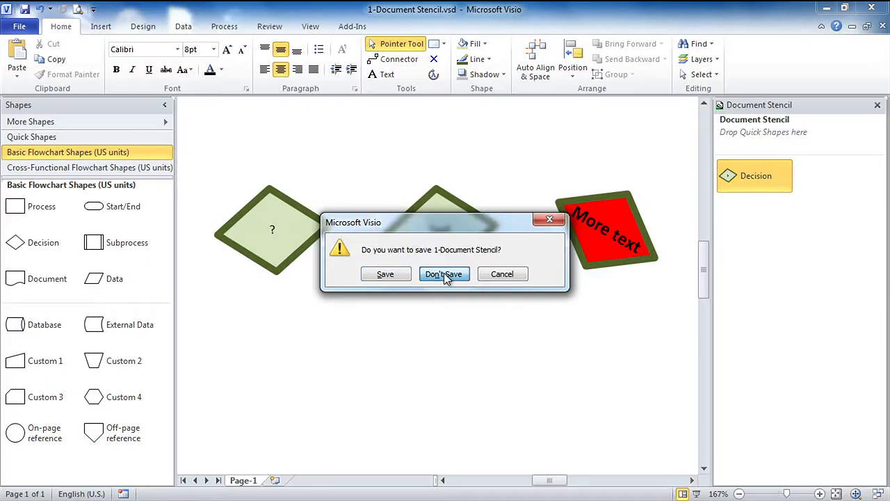
pyautogui.click(451, 274)
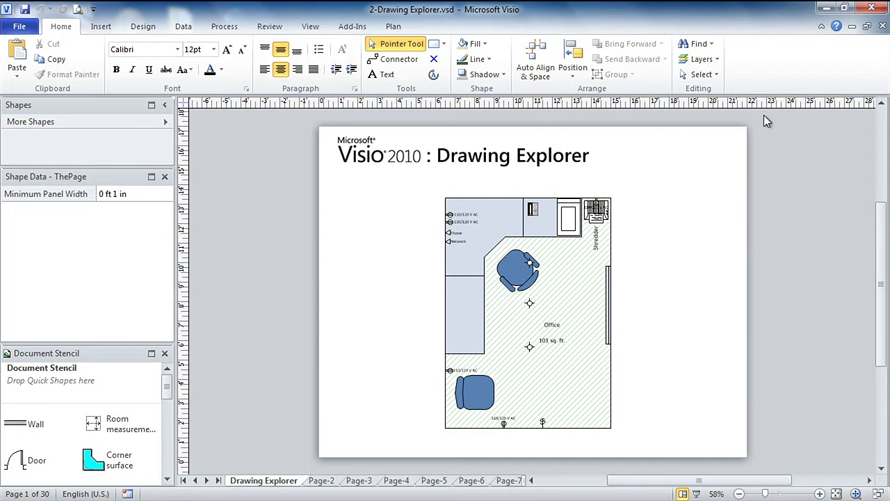
# Customize the ribbon so that the Developer tab is shown, and confirm the options
pyautogui.rightClick(771, 72)
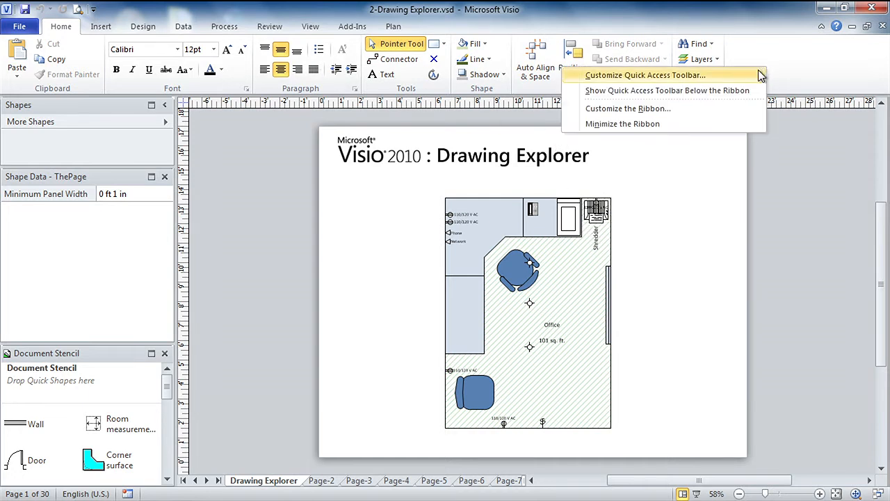
pyautogui.click(677, 110)
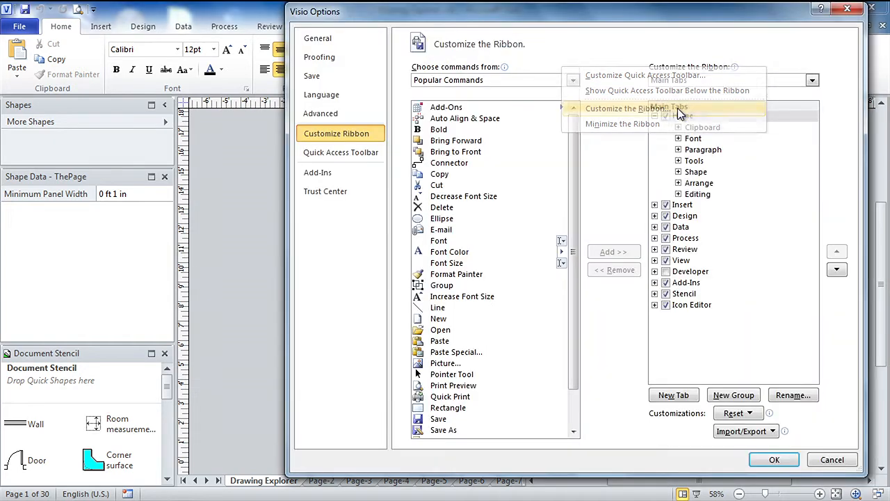
pyautogui.click(666, 271)
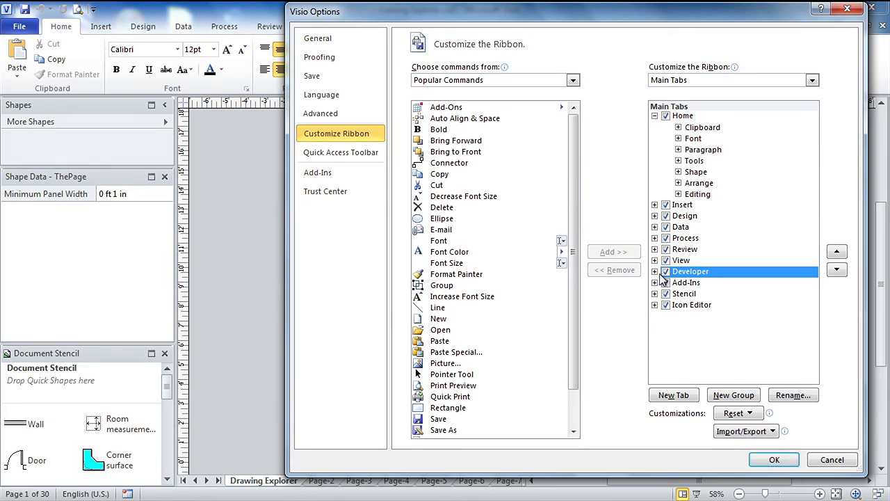
pyautogui.click(775, 460)
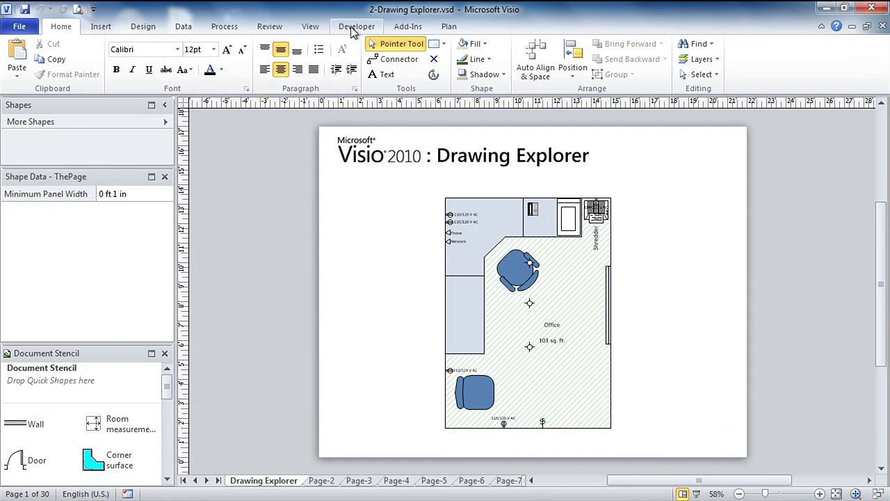
# Show the Drawing Explorer window and dock it along the right edge of the drawing area
pyautogui.click(355, 26)
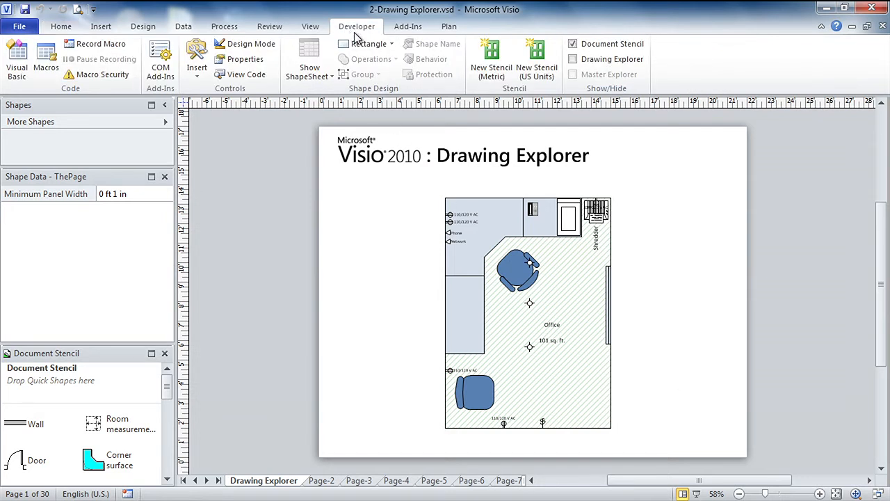
pyautogui.click(573, 59)
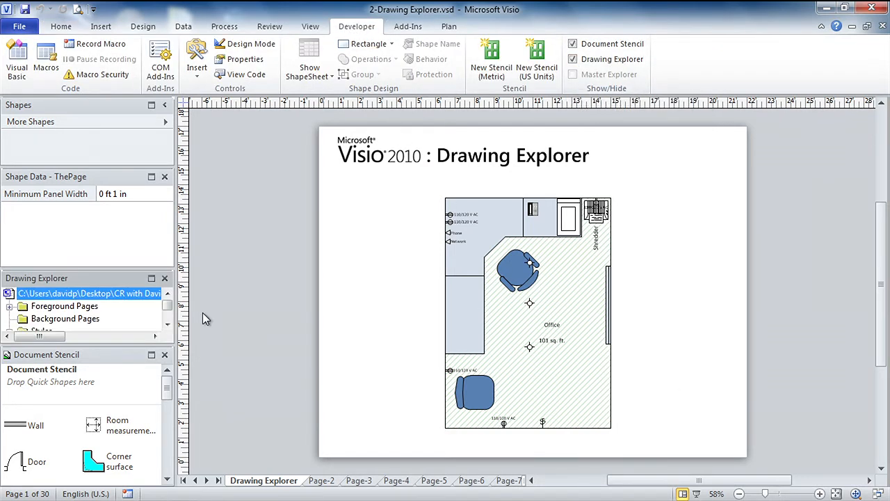
pyautogui.moveTo(57, 278)
pyautogui.mouseDown()
pyautogui.moveTo(576, 223)
pyautogui.moveTo(887, 177)
pyautogui.moveTo(881, 193)
pyautogui.mouseUp()
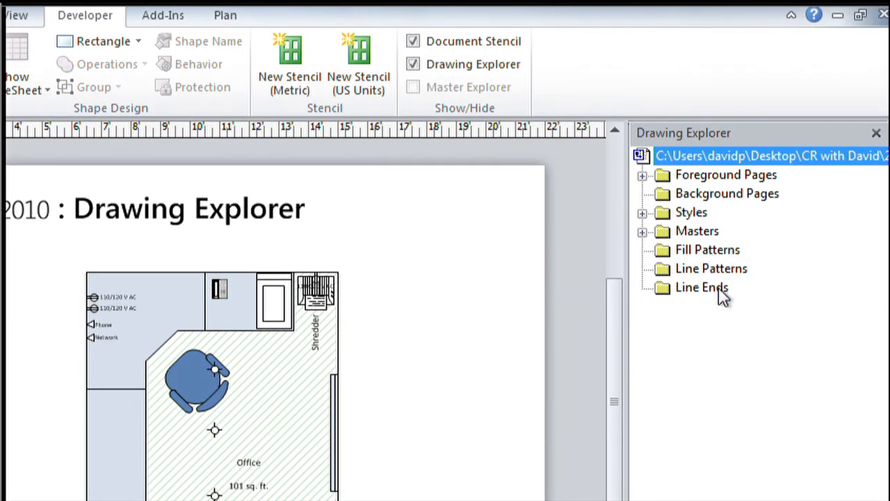
# Expand the Masters folder in the Drawing Explorer and look through the masters it lists
pyautogui.click(692, 231)
pyautogui.click(642, 233)
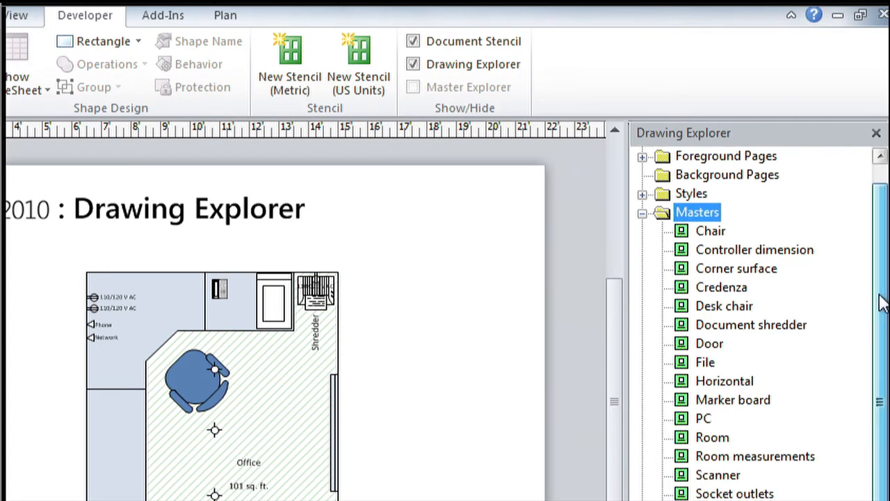
pyautogui.scroll(-1, 884, 304)
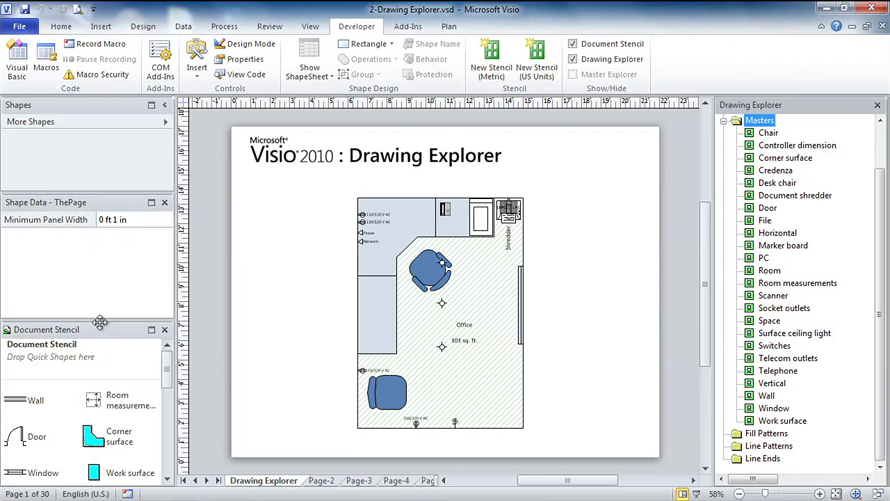
# Enlarge the Document Stencil window to compare its masters with those in the Drawing Explorer, then collapse the Masters folder
pyautogui.moveTo(100, 320); pyautogui.dragTo(96, 246)
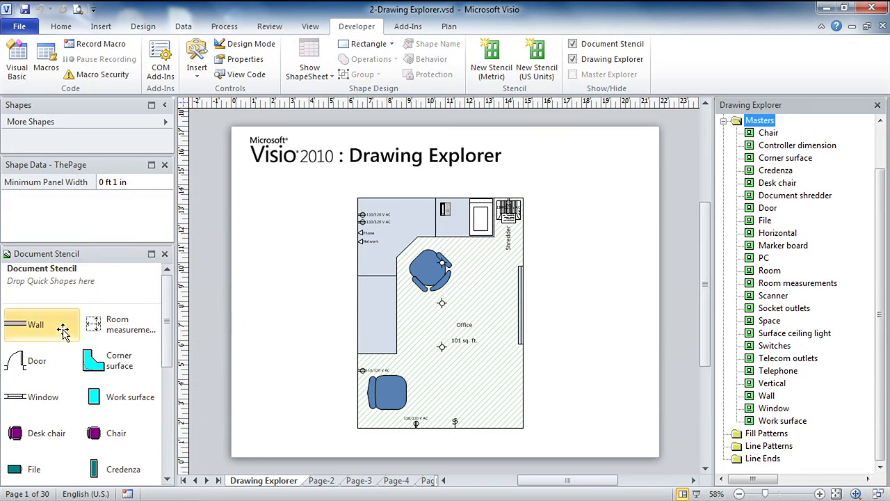
pyautogui.moveTo(169, 324); pyautogui.dragTo(162, 443)
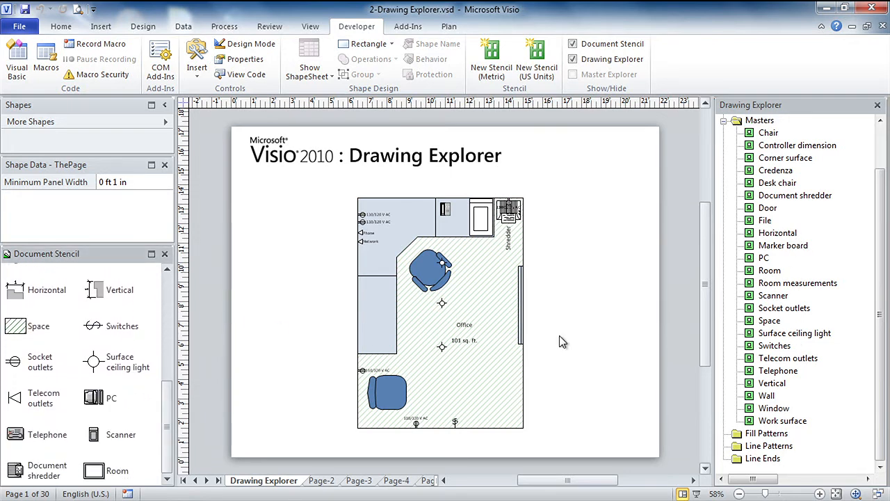
pyautogui.moveTo(167, 387); pyautogui.dragTo(145, 246)
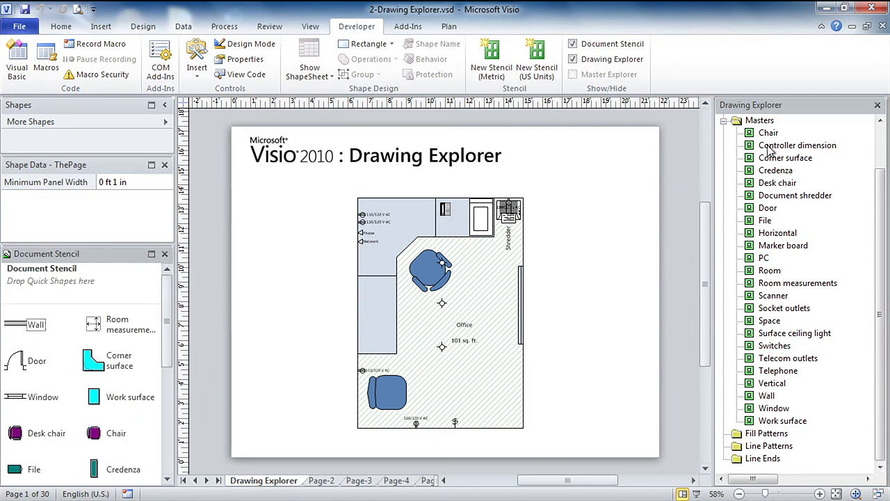
pyautogui.moveTo(883, 189); pyautogui.dragTo(884, 170)
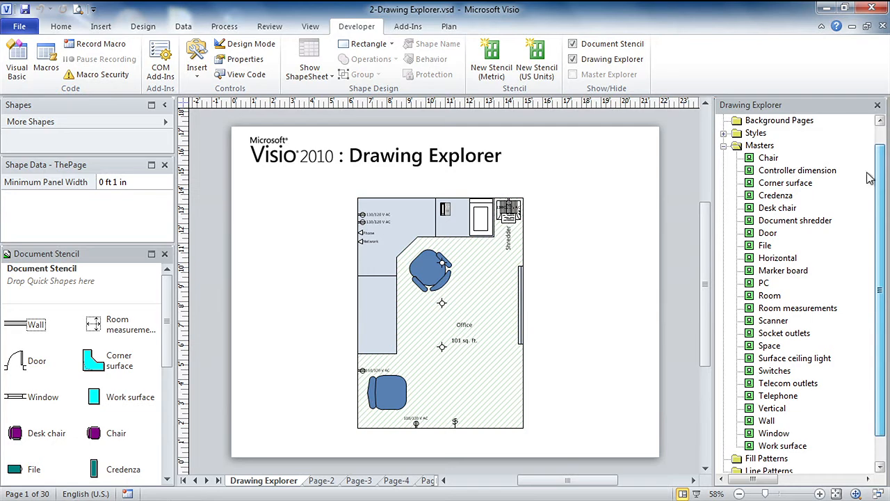
pyautogui.scroll(-5, 160, 327)
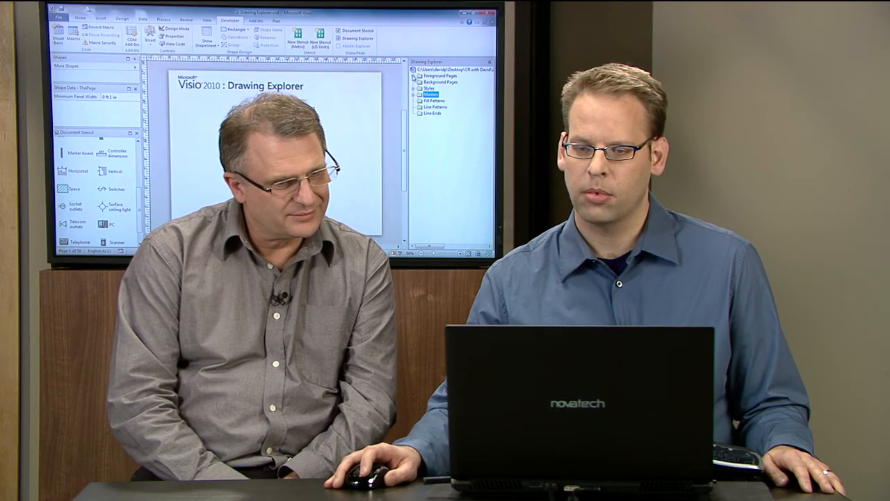
# Expand the Foreground Pages folder and look through the list of pages down to Page-30
pyautogui.click(439, 83)
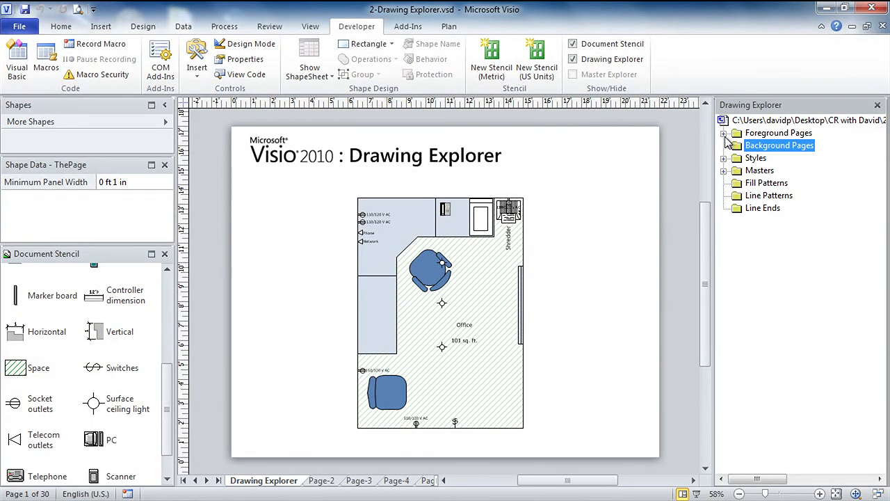
pyautogui.click(724, 133)
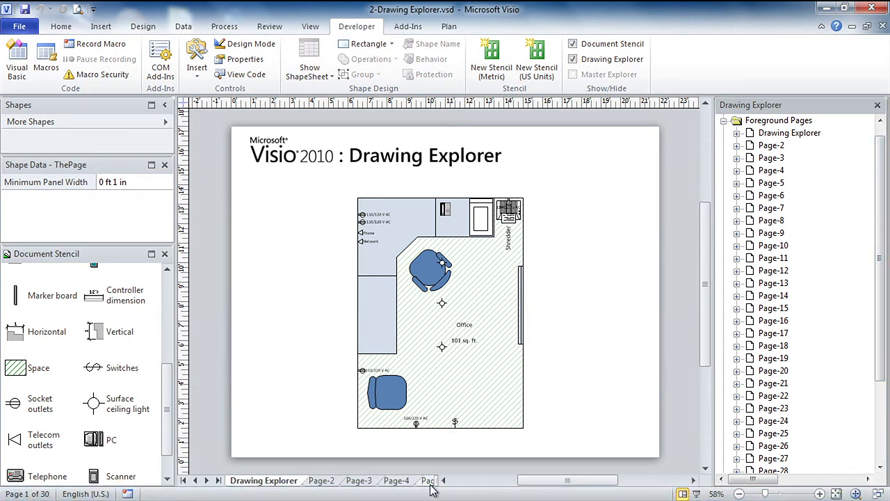
pyautogui.moveTo(879, 237)
pyautogui.mouseDown()
pyautogui.moveTo(887, 337)
pyautogui.moveTo(869, 240)
pyautogui.mouseUp()
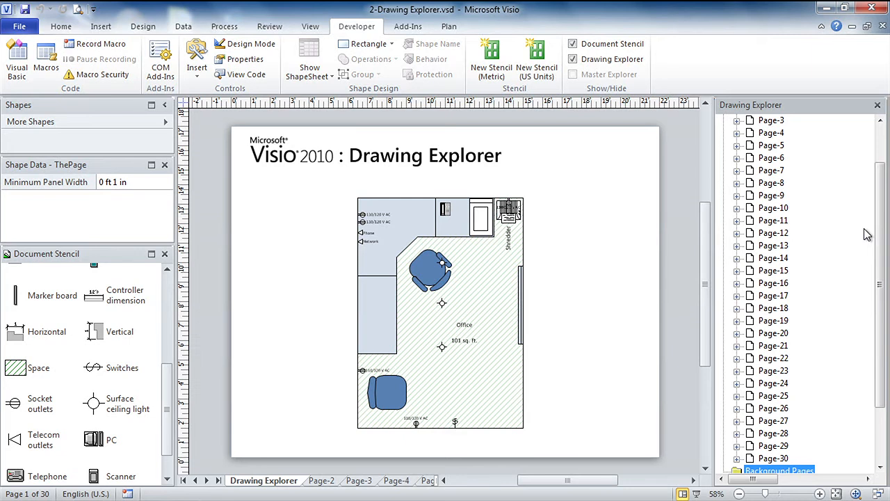
pyautogui.moveTo(885, 259)
pyautogui.mouseDown()
pyautogui.moveTo(885, 206)
pyautogui.moveTo(886, 221)
pyautogui.mouseUp()
# Jump directly to Page-8 and Page-24 from the Drawing Explorer's page list
pyautogui.doubleClick(772, 223)
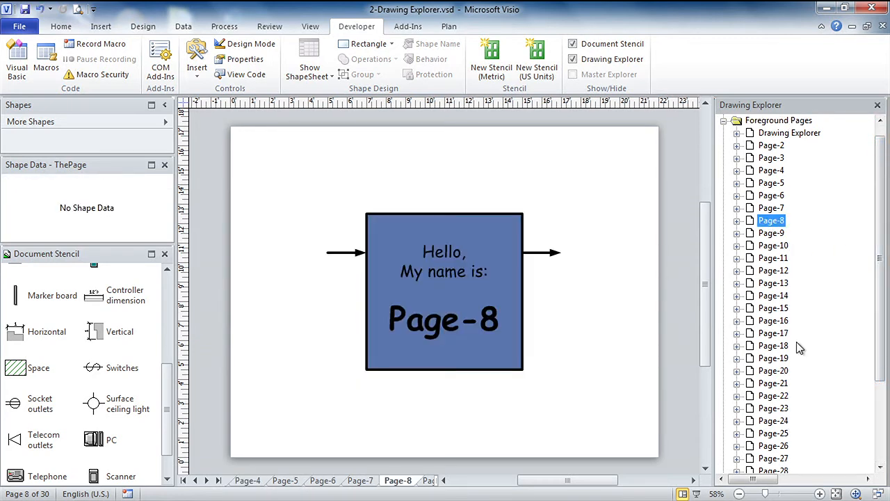
pyautogui.click(776, 387)
pyautogui.click(777, 390)
pyautogui.doubleClick(783, 421)
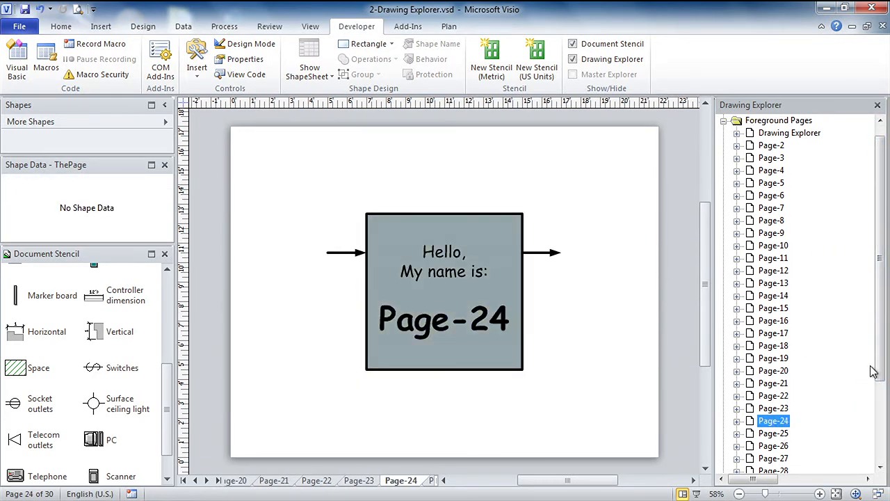
# Step back through the pages in the Drawing Explorer one at a time from Page-24 to Page-2
pyautogui.press('Up')
pyautogui.press('Up')
pyautogui.press('Up')
pyautogui.press('Up')
pyautogui.press('Up')
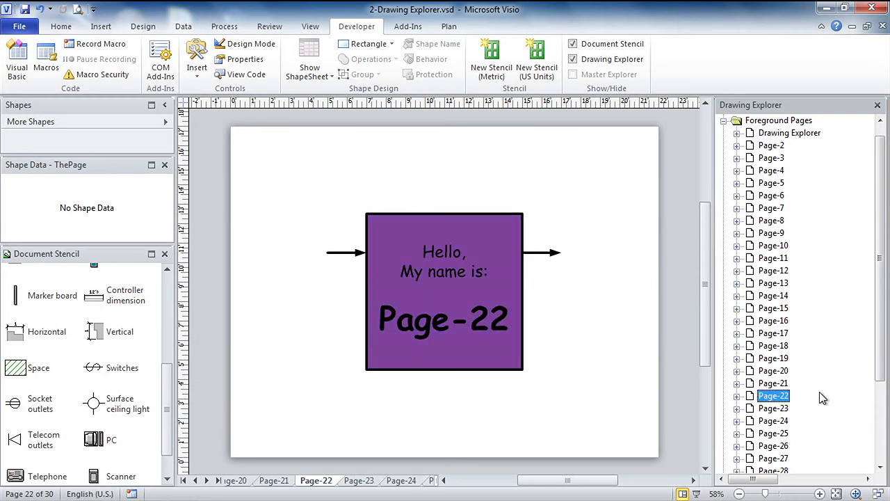
pyautogui.press('Up')
pyautogui.press('Up')
pyautogui.press('Up')
pyautogui.press('Up')
pyautogui.press('Up')
pyautogui.press('Up')
pyautogui.press('Up')
pyautogui.press('Up')
pyautogui.press('Up')
pyautogui.press('Up')
pyautogui.press('Up')
pyautogui.press('Up')
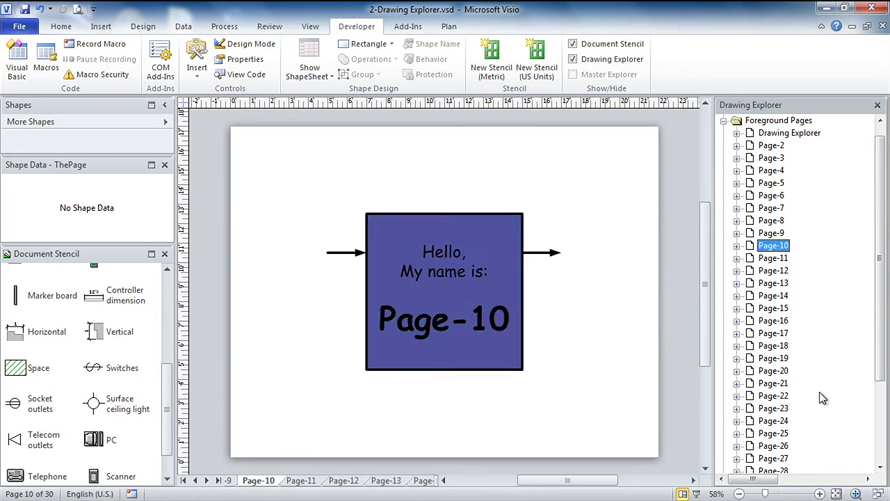
pyautogui.press('Up')
pyautogui.press('Up')
pyautogui.press('Up')
pyautogui.press('Up')
pyautogui.press('Up')
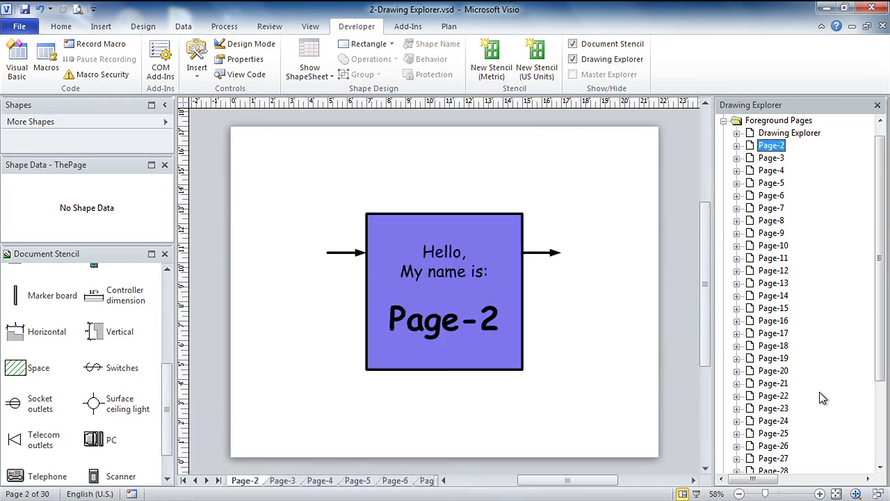
# Rename Page-2 as "Page Two" and display the Drawing Explorer page
pyautogui.press('Up')
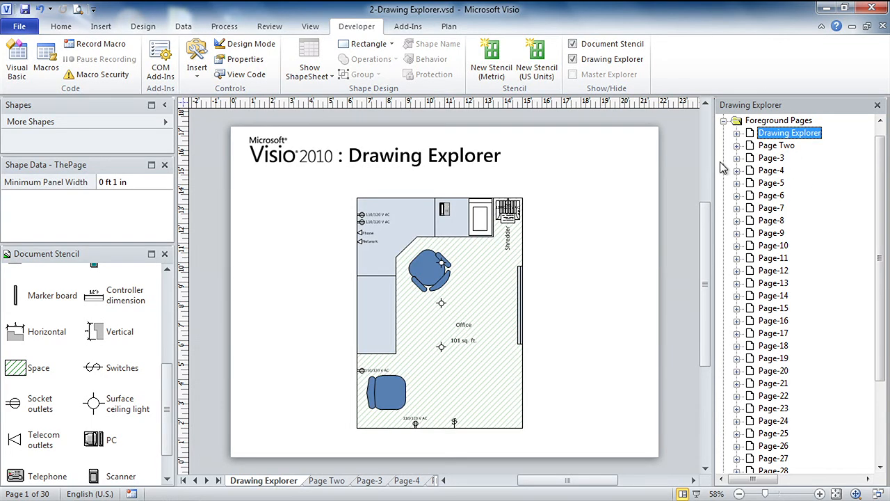
# Expand the Drawing Explorer page's Shapes folder and select Sheet.15, Sheet.16 and Standard Office 1 in turn to locate each on the page
pyautogui.click(736, 132)
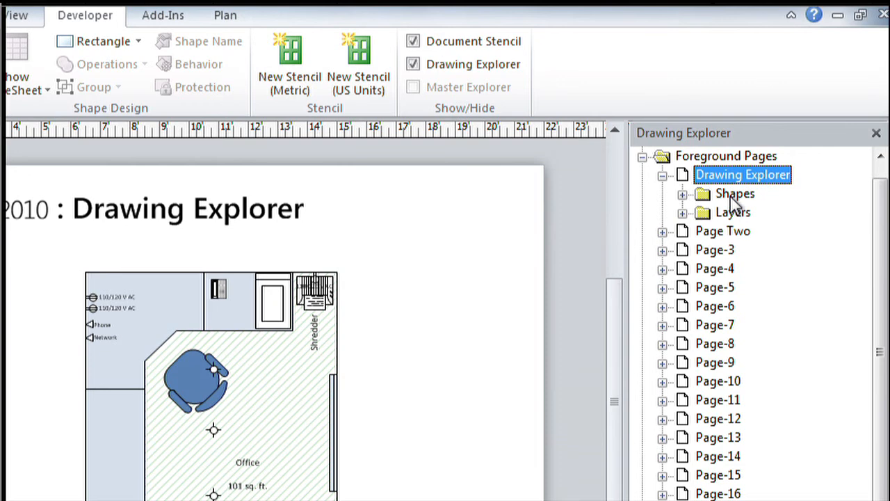
pyautogui.click(682, 194)
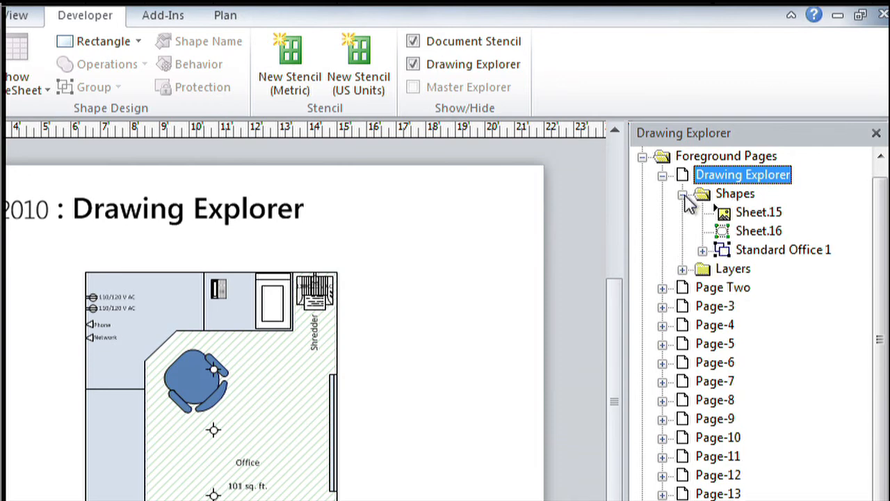
pyautogui.click(755, 213)
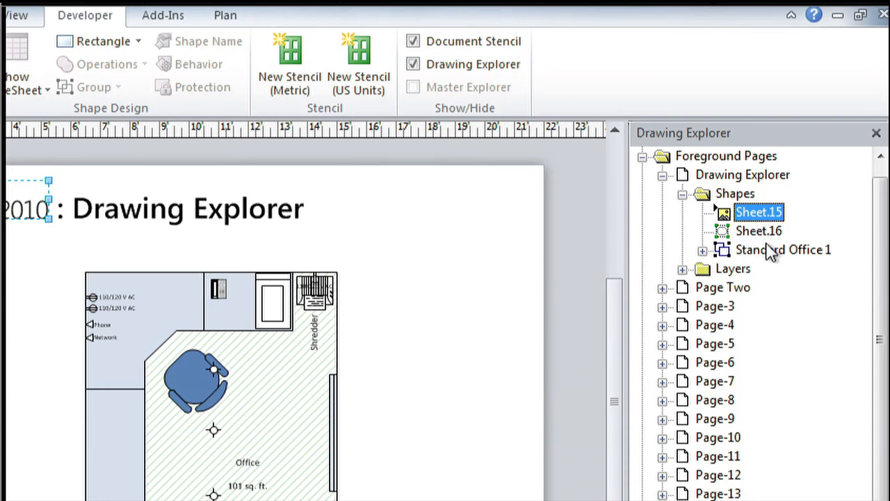
pyautogui.click(759, 231)
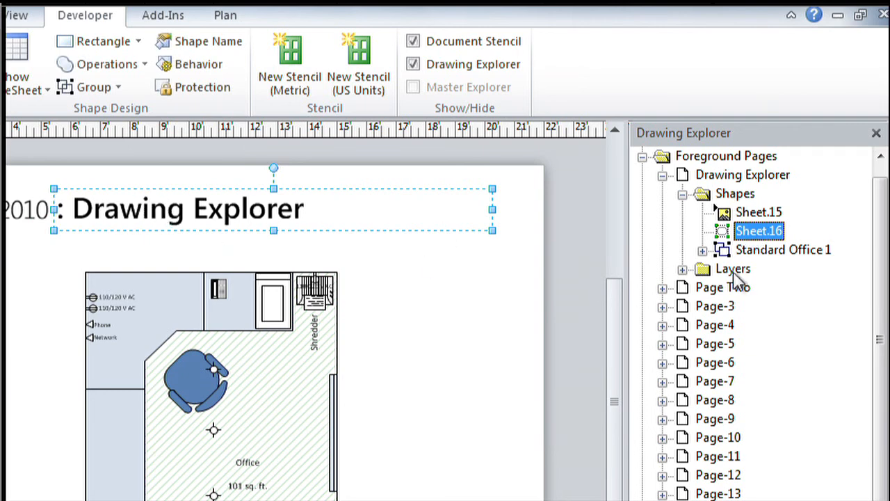
pyautogui.click(789, 257)
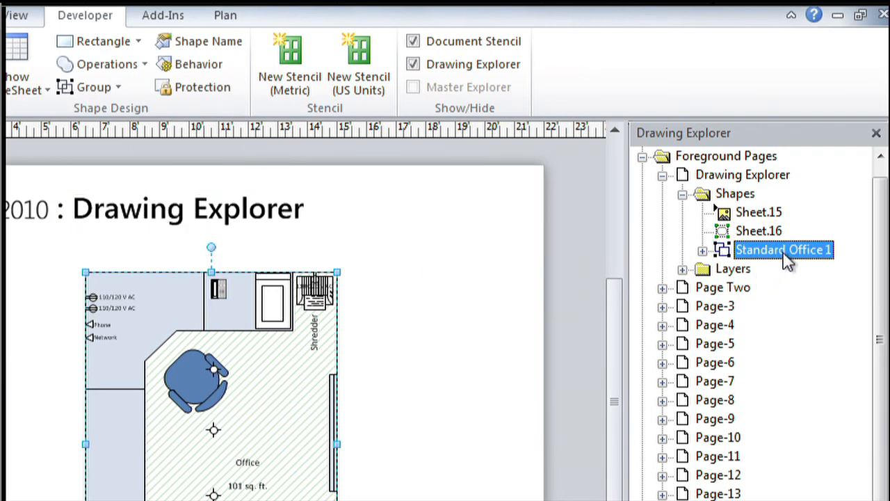
# Expand the shapes inside the Standard Office 1 group and widen the Drawing Explorer window to fit their full names
pyautogui.click(703, 252)
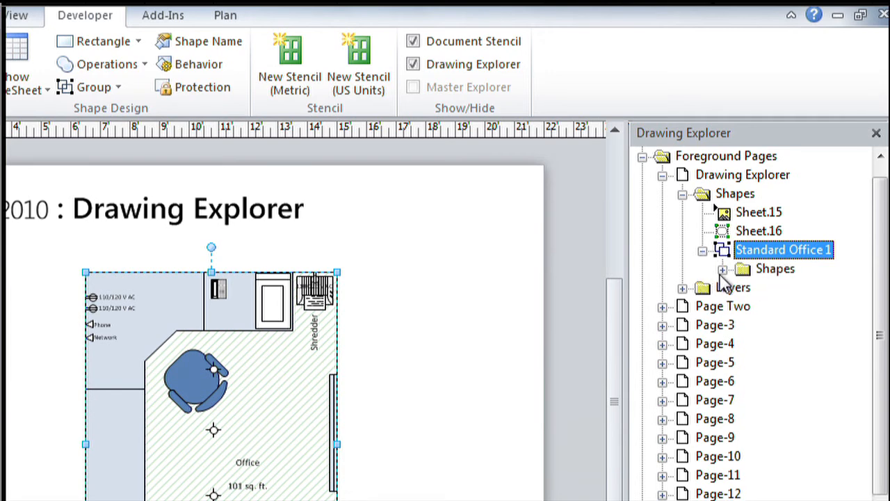
pyautogui.click(722, 270)
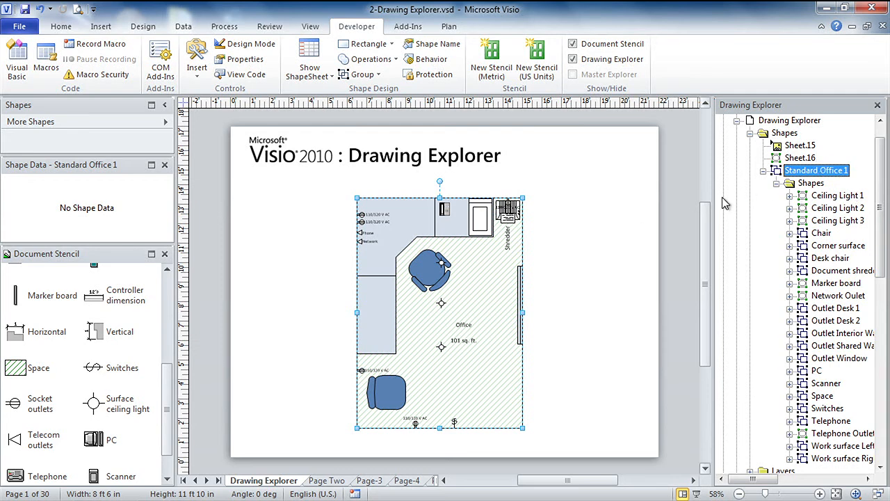
pyautogui.moveTo(715, 204); pyautogui.dragTo(682, 204)
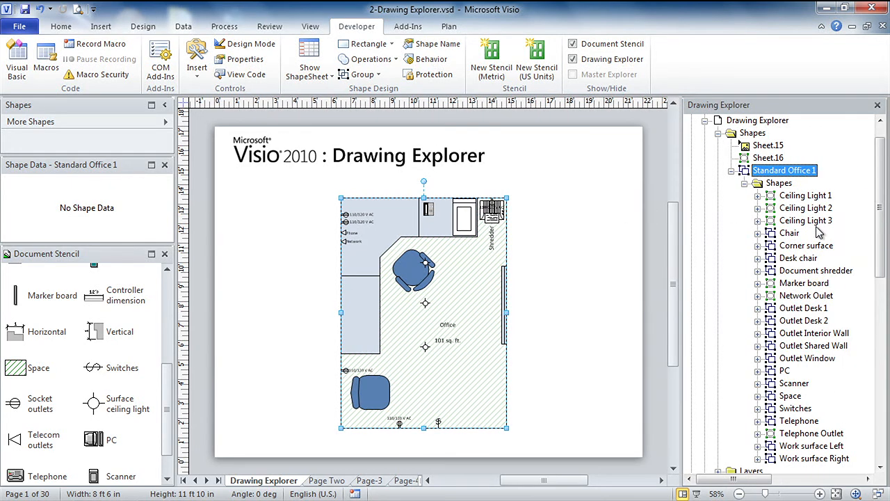